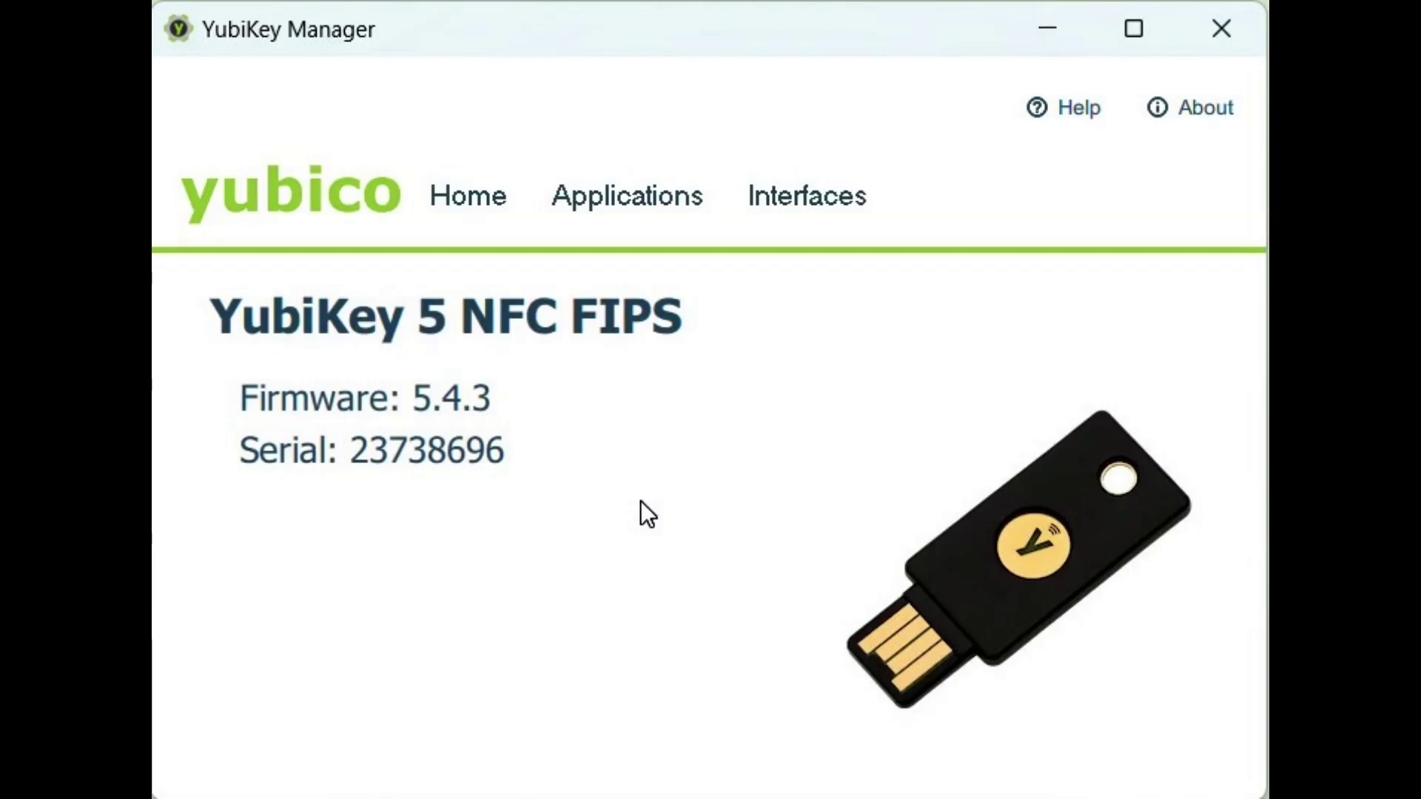
# Step: Open the YubiKey's PIV application page from the Applications list
pyautogui.click(628, 195)
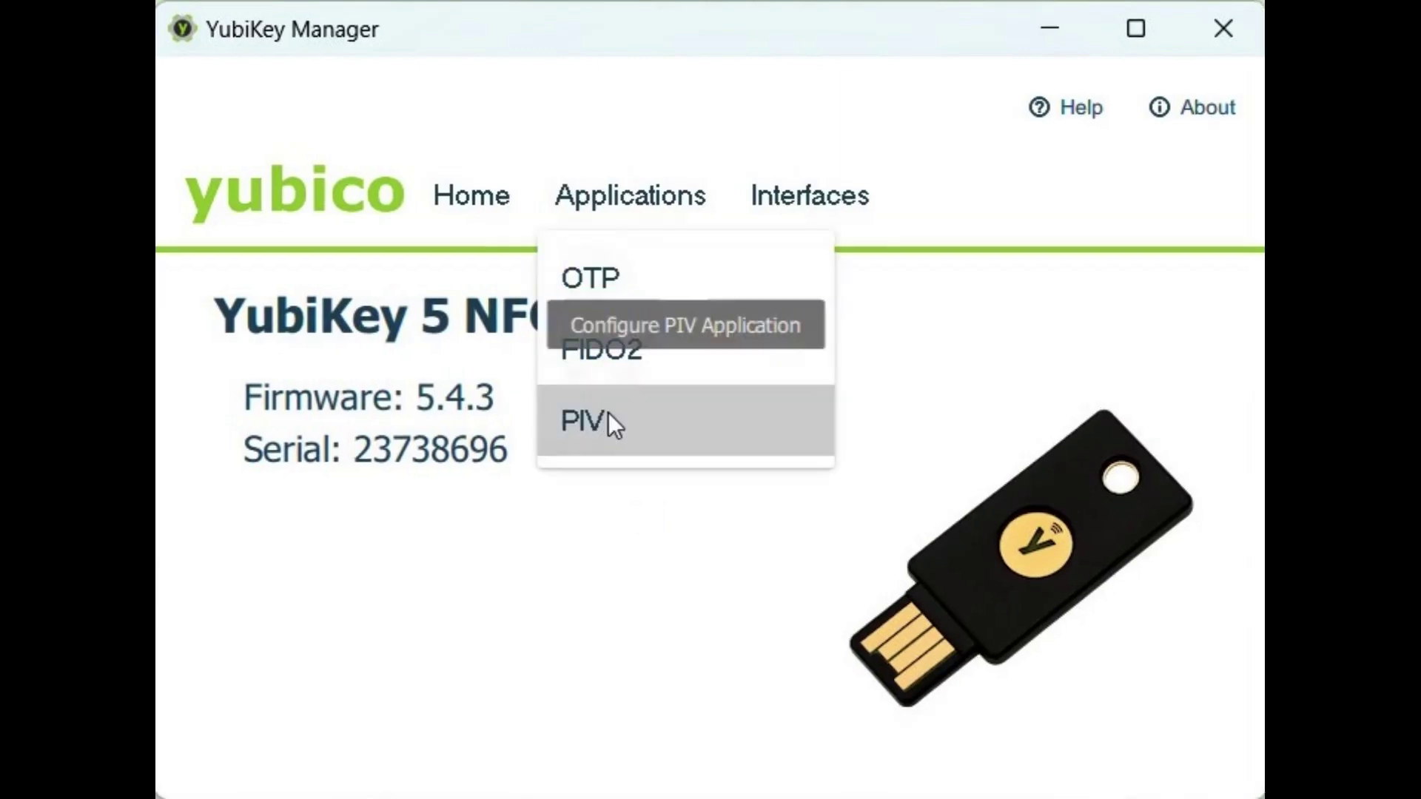
pyautogui.click(608, 423)
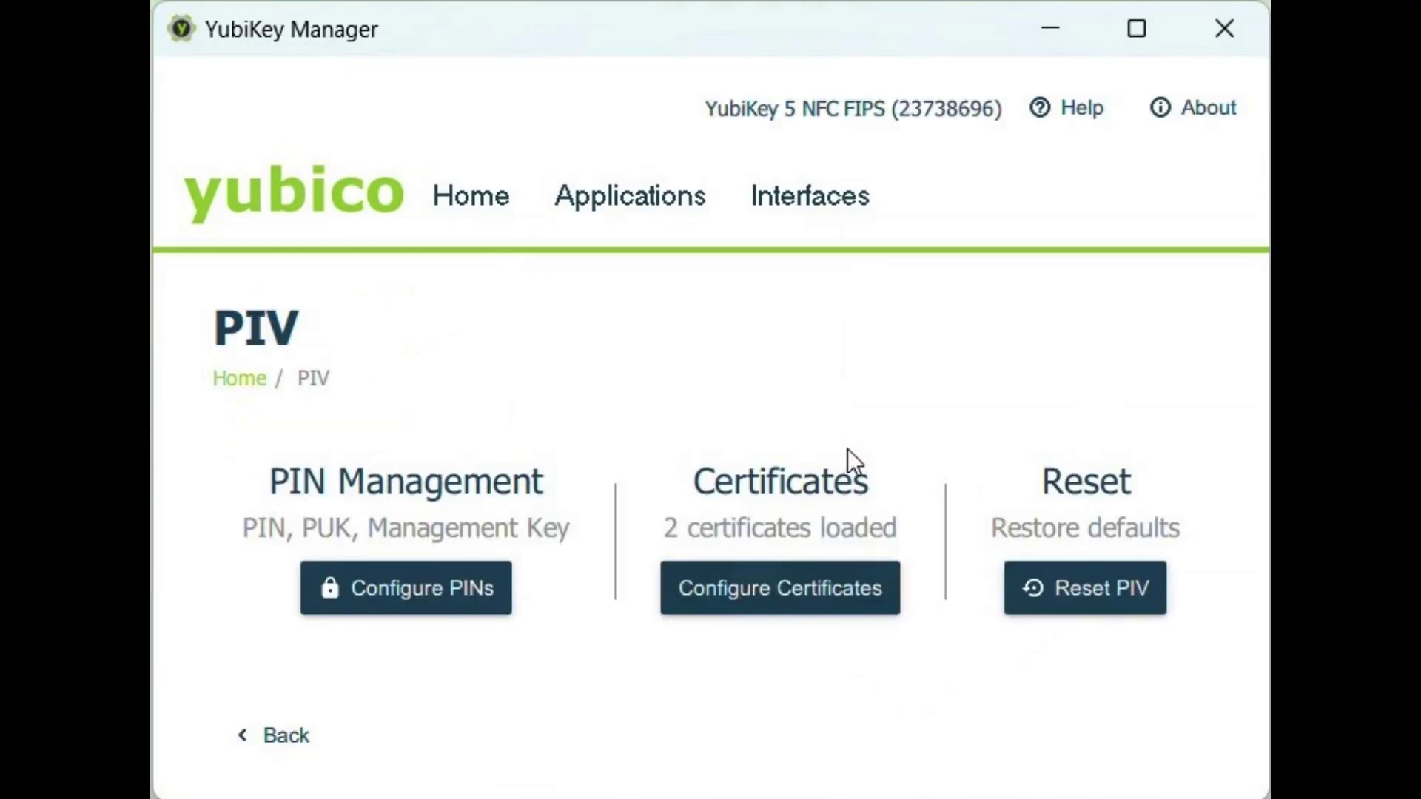